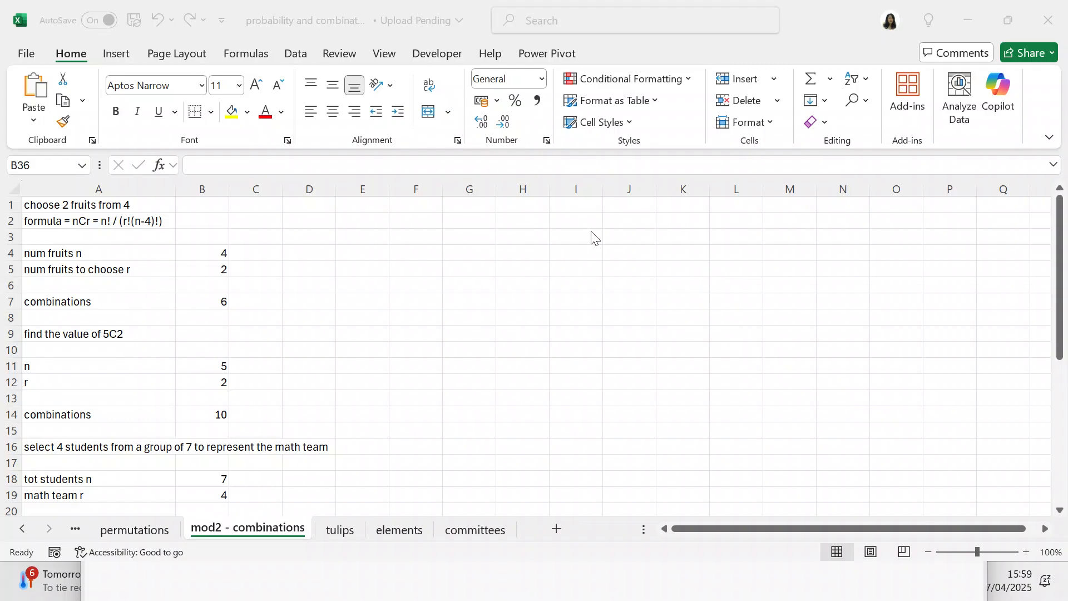
Correct the formula note in A2 to read "formula = nCr = n! / (r!(n-r)!)".
click(154, 220)
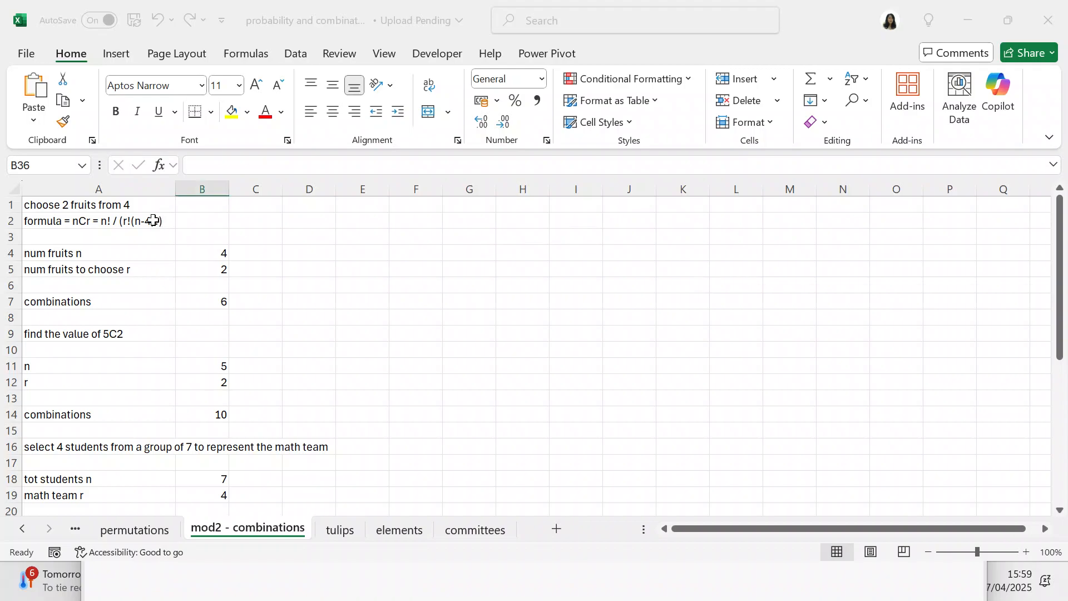
click(56, 221)
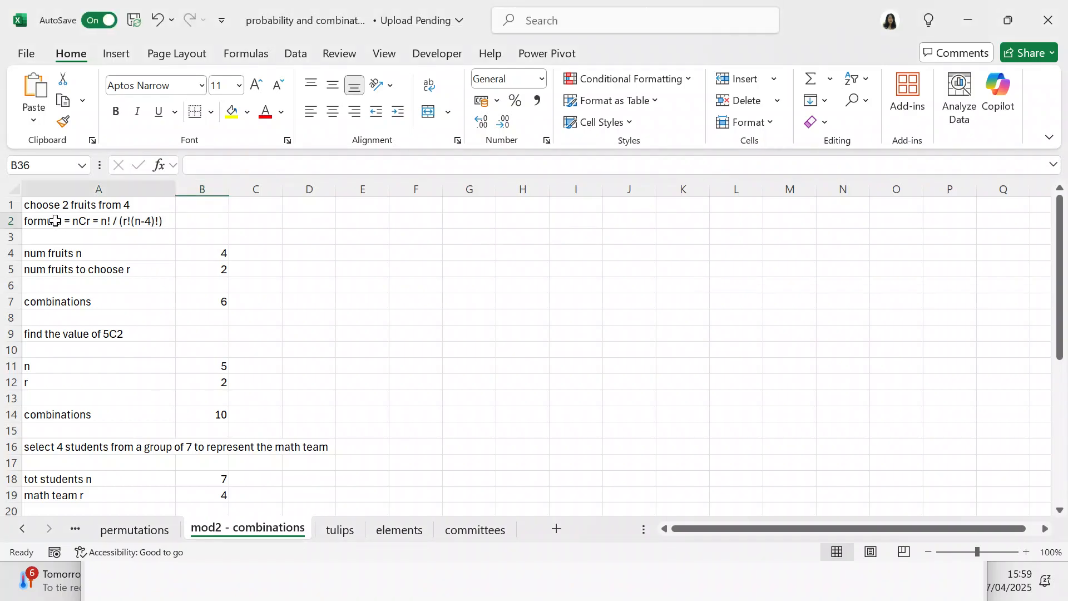
click(321, 165)
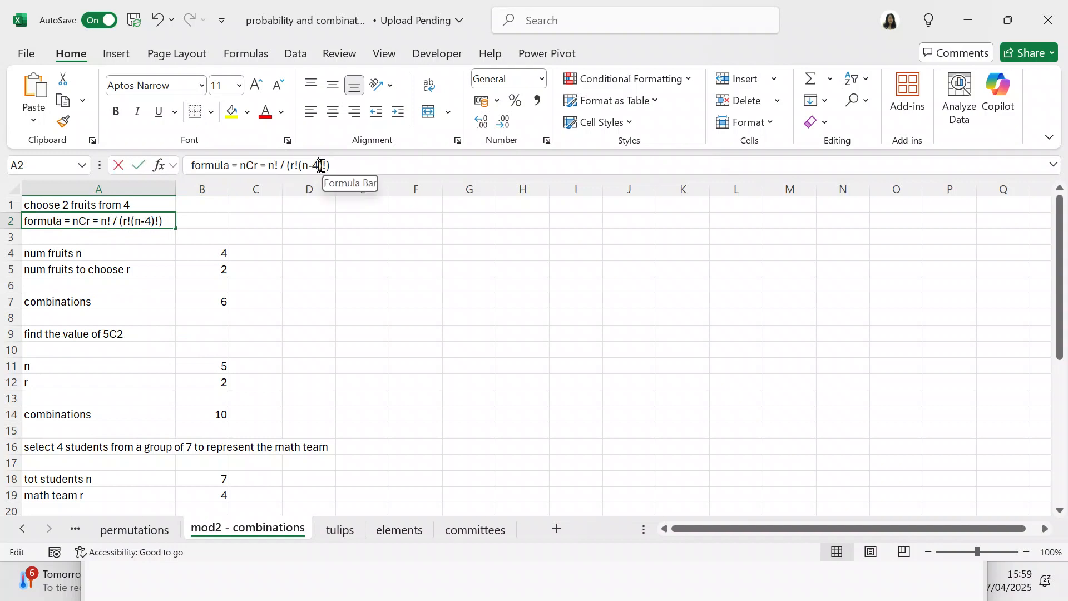
key(BackSpace)
text(r)
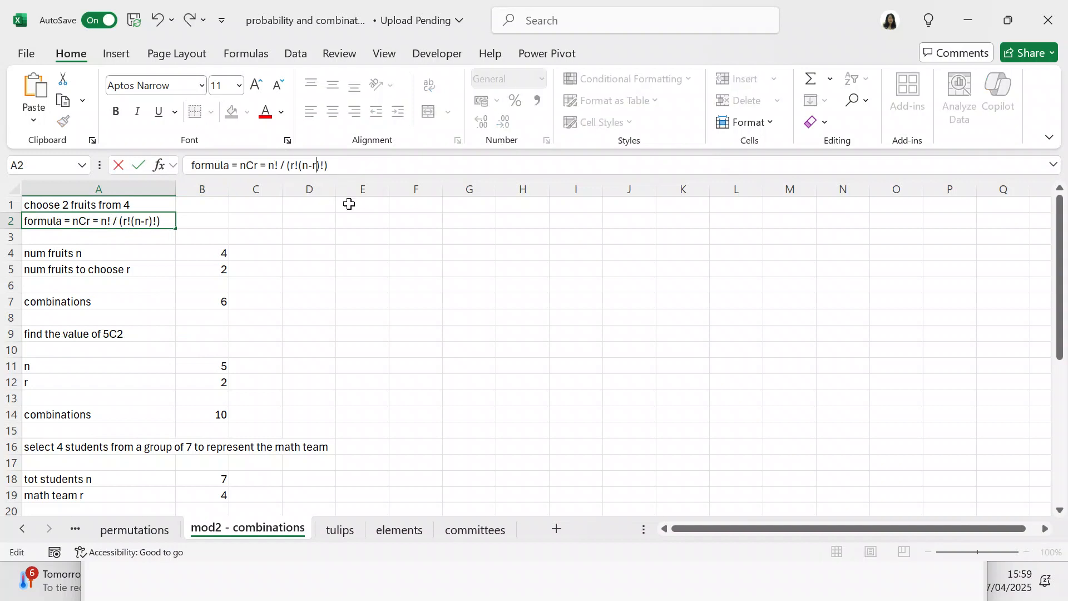
click(363, 236)
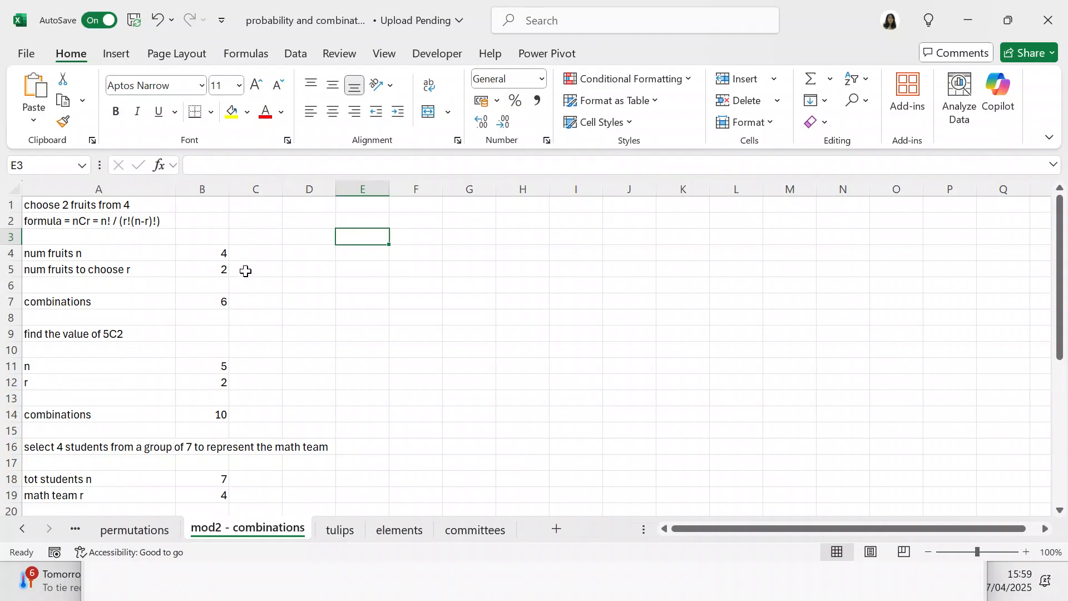
Inspect the COMBIN formulas behind the fruit and 5C2 combinations in B7 and B14.
click(223, 302)
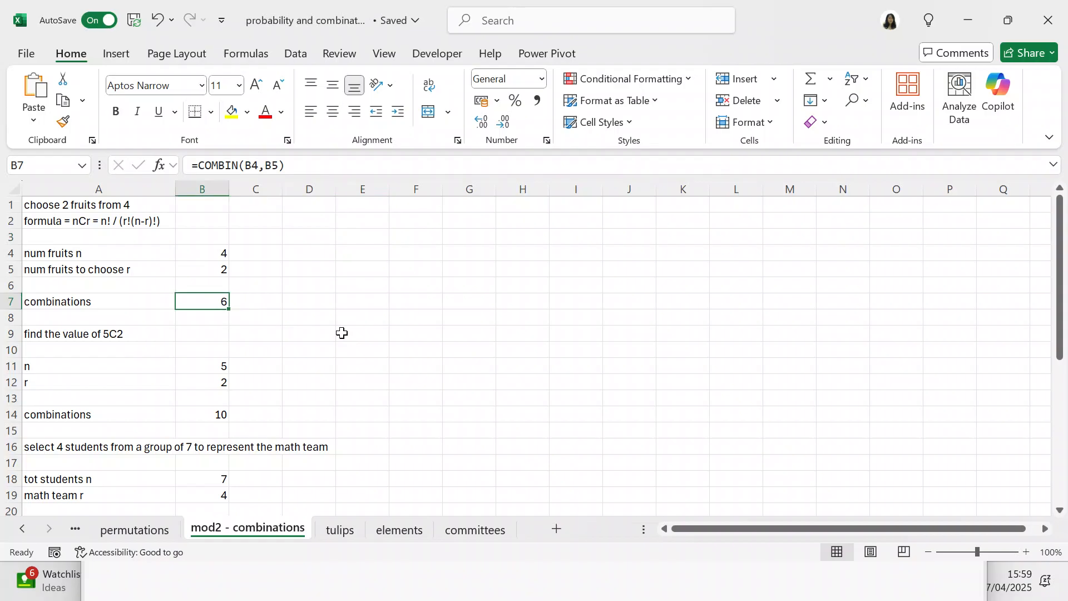
drag(1061, 334, 1062, 389)
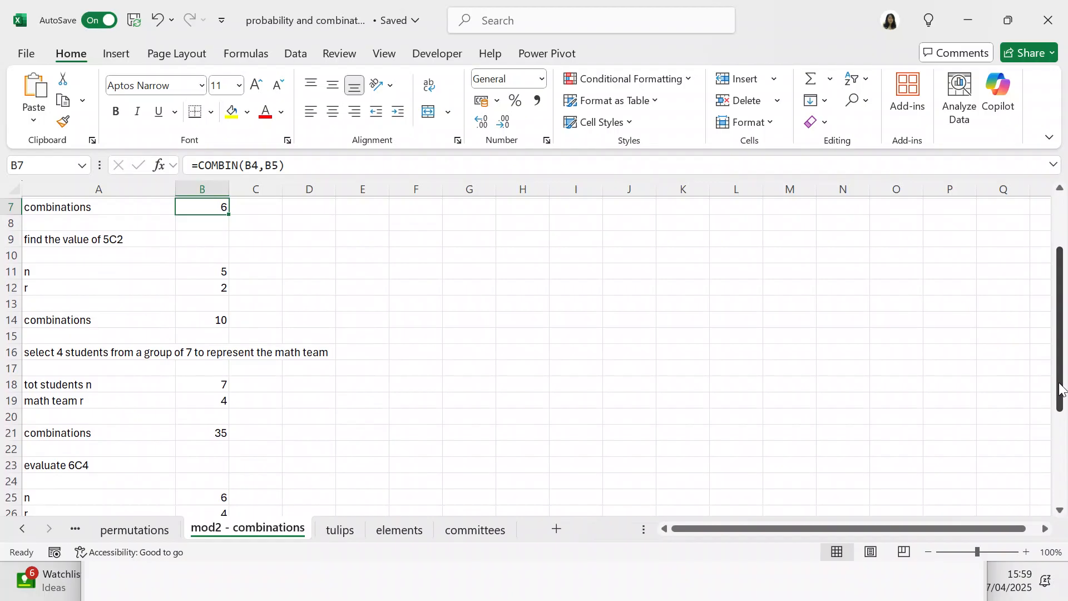
click(223, 320)
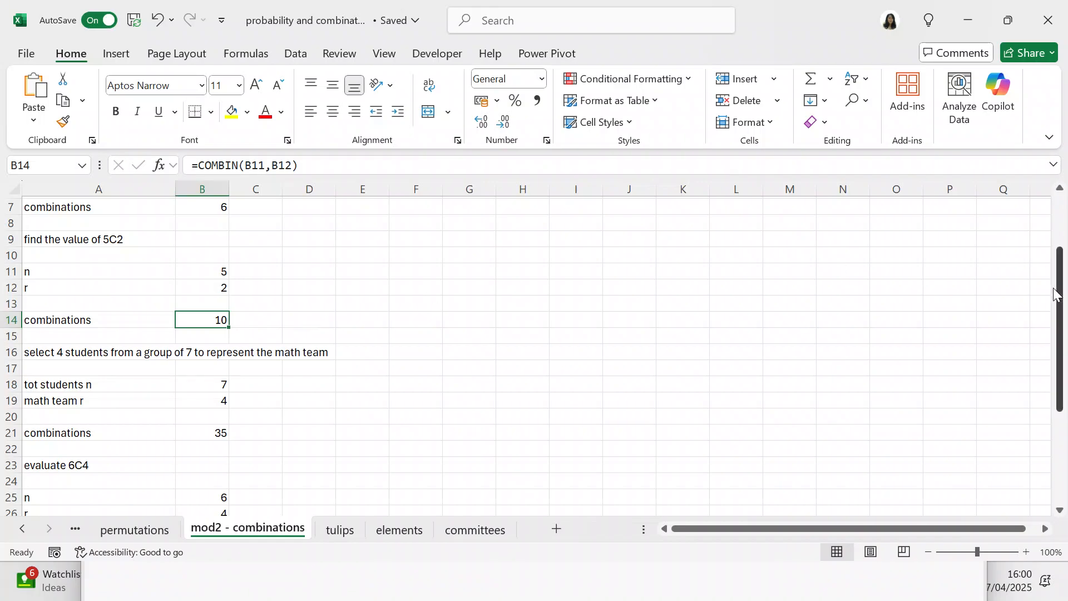
Change the label in A18 to "total students n".
drag(1060, 302, 1062, 379)
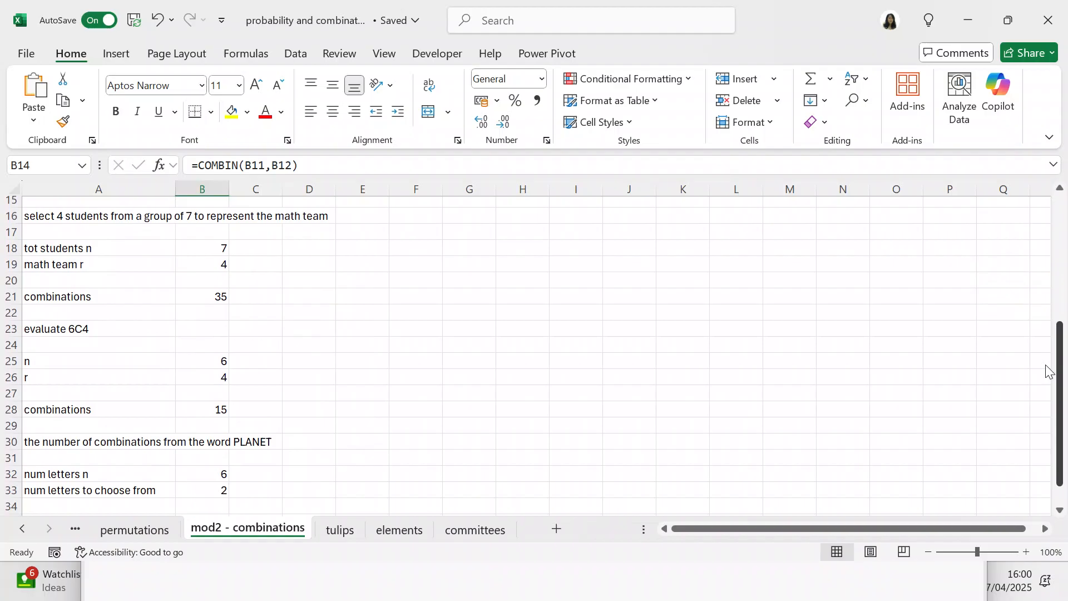
click(39, 248)
double_click(39, 248)
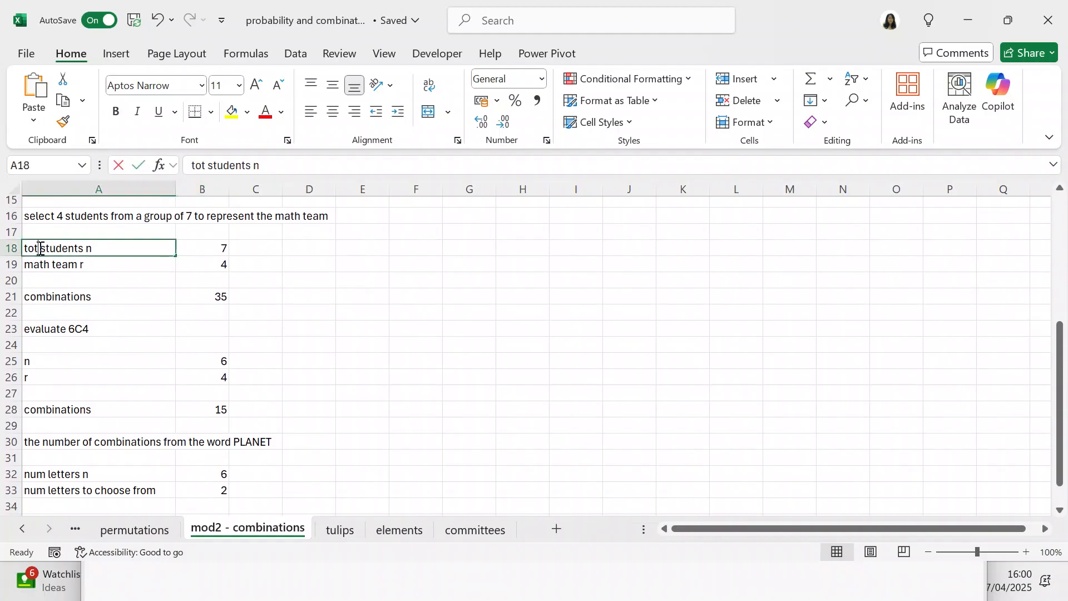
text(al)
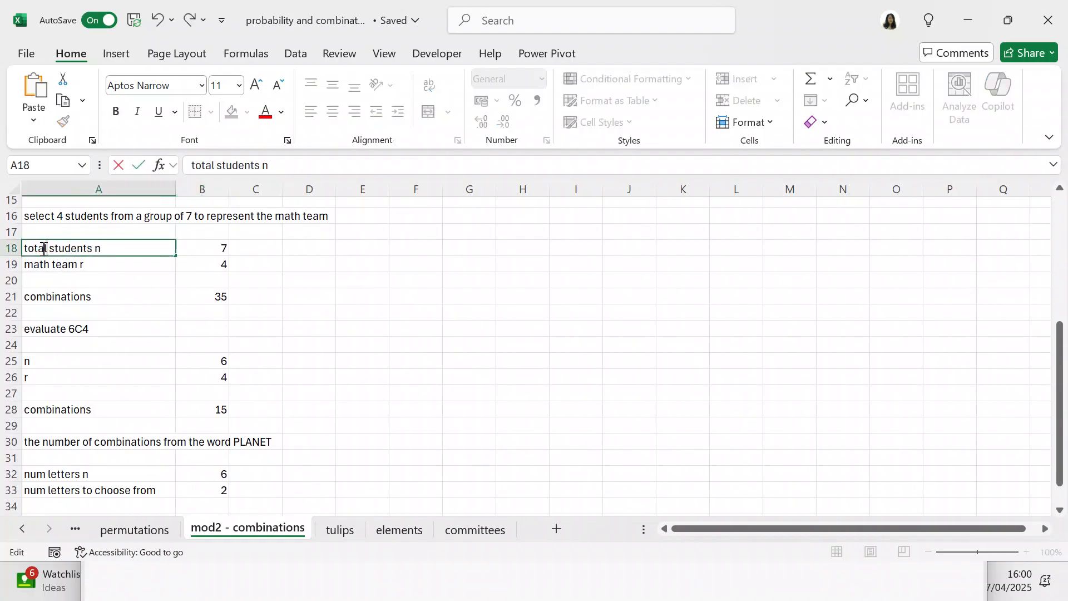
click(135, 279)
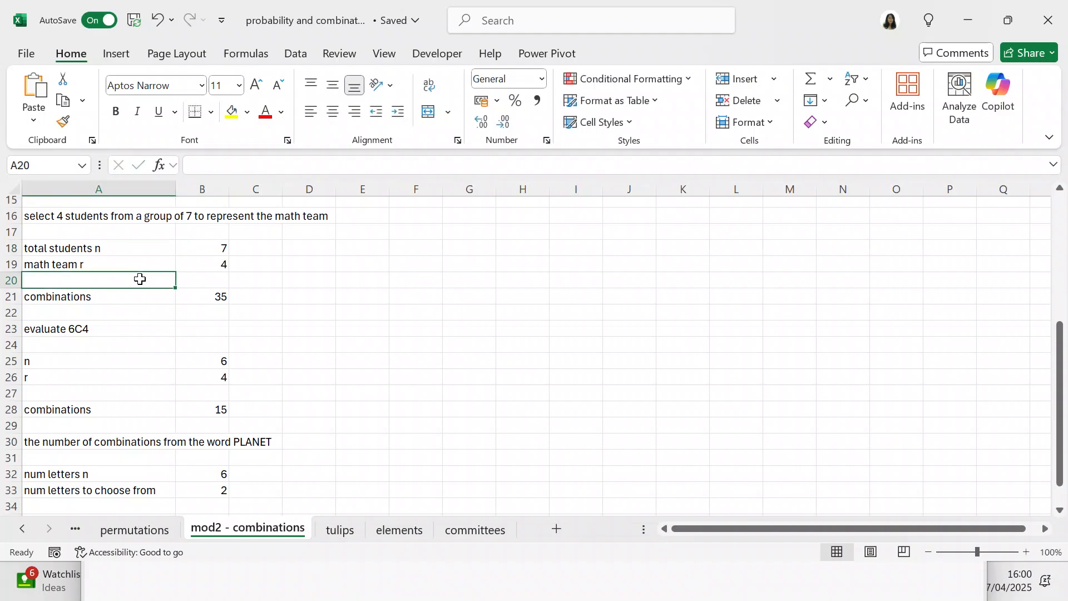
Inspect the COMBIN formulas for the math team, 6C4 and PLANET examples in B21, B28 and B35.
click(254, 267)
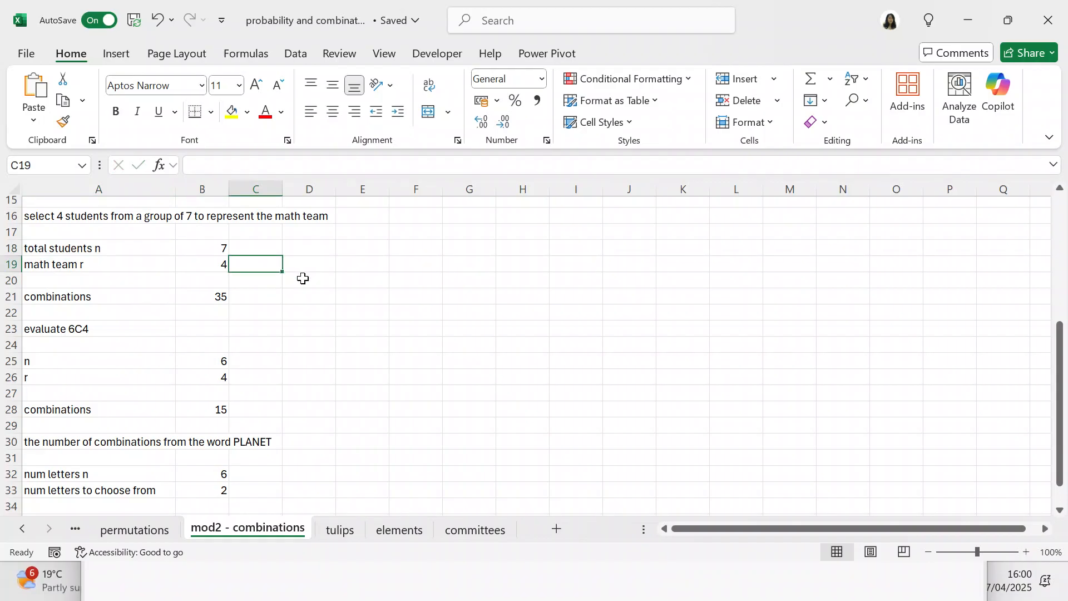
click(228, 298)
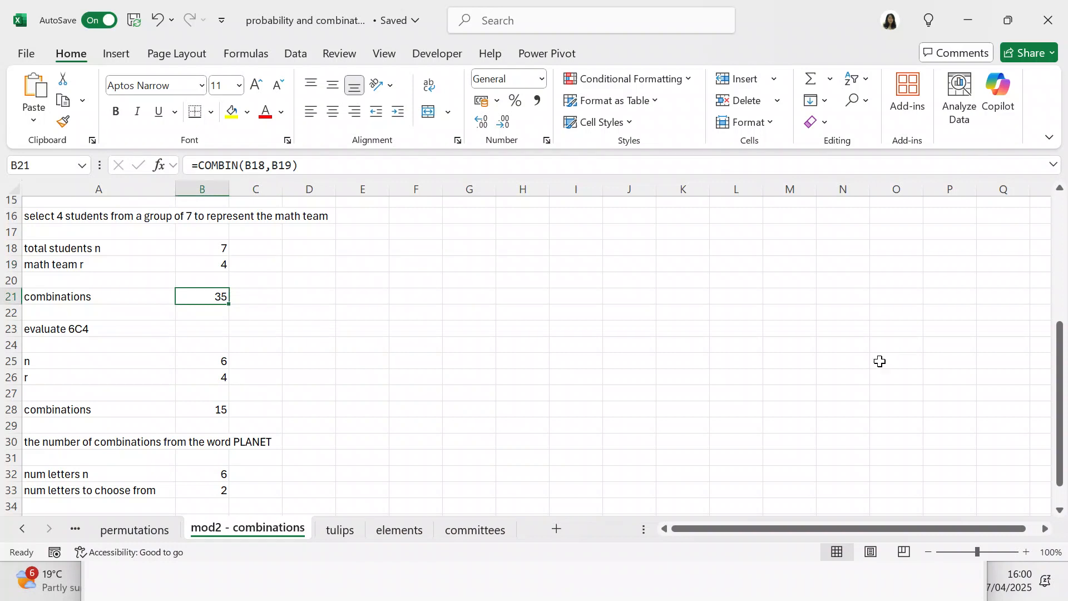
drag(1057, 384, 1063, 440)
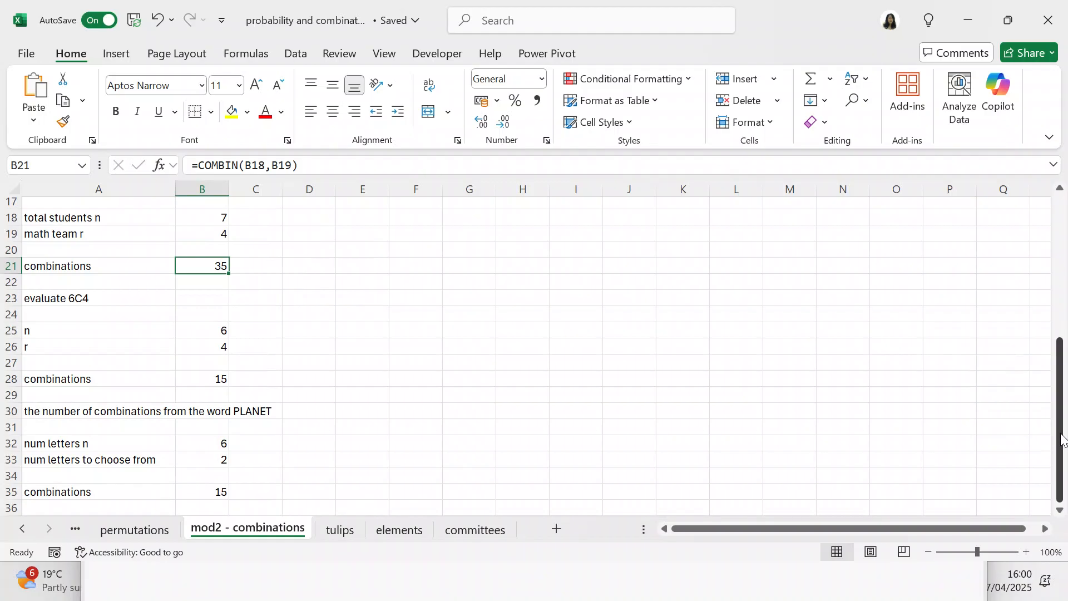
click(226, 381)
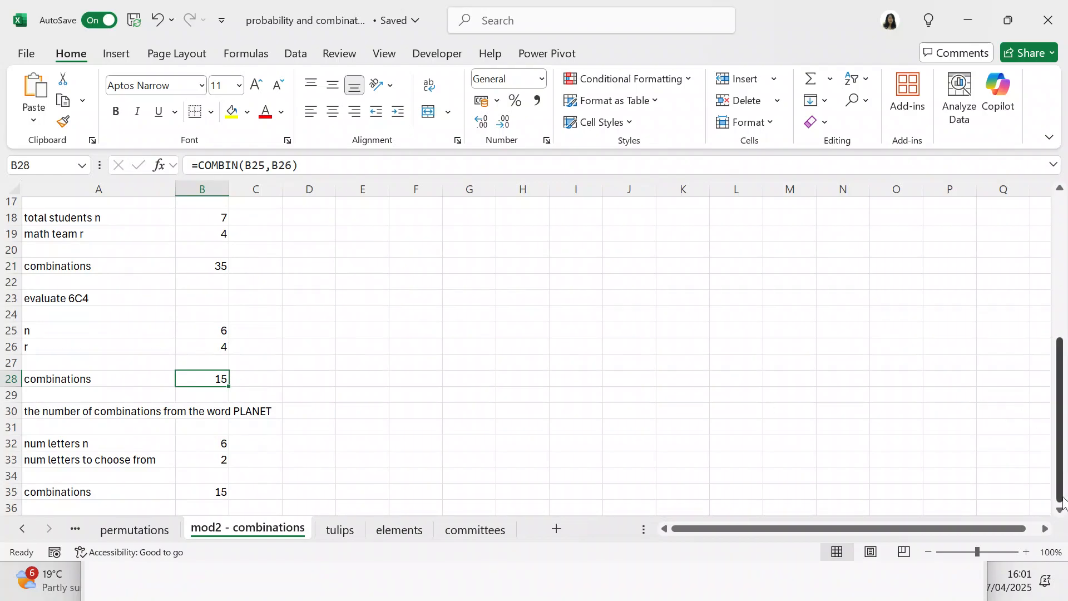
scroll(1061, 512, down, 2)
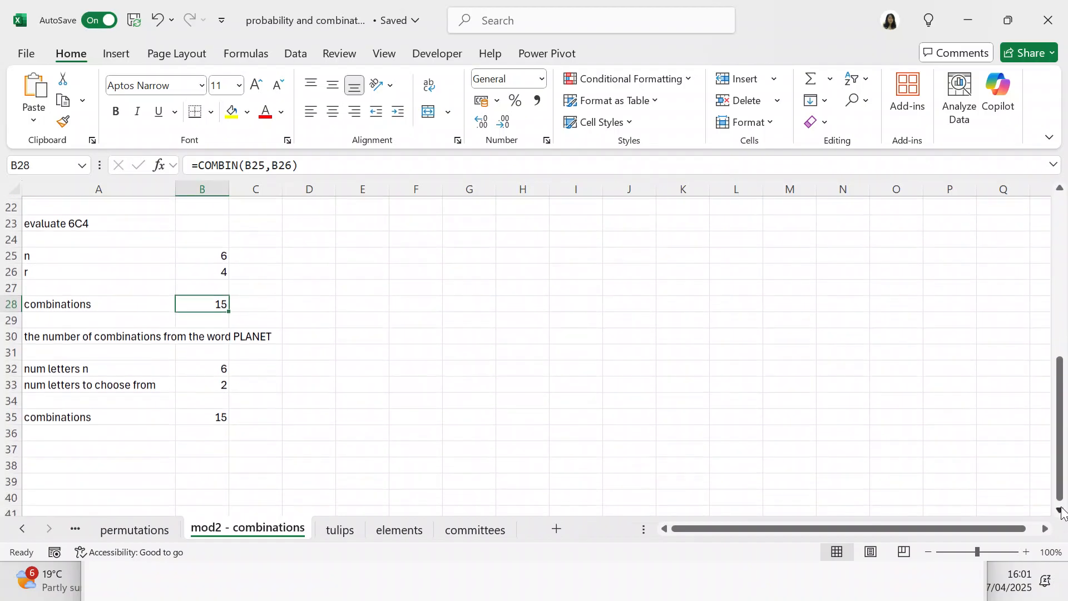
click(367, 318)
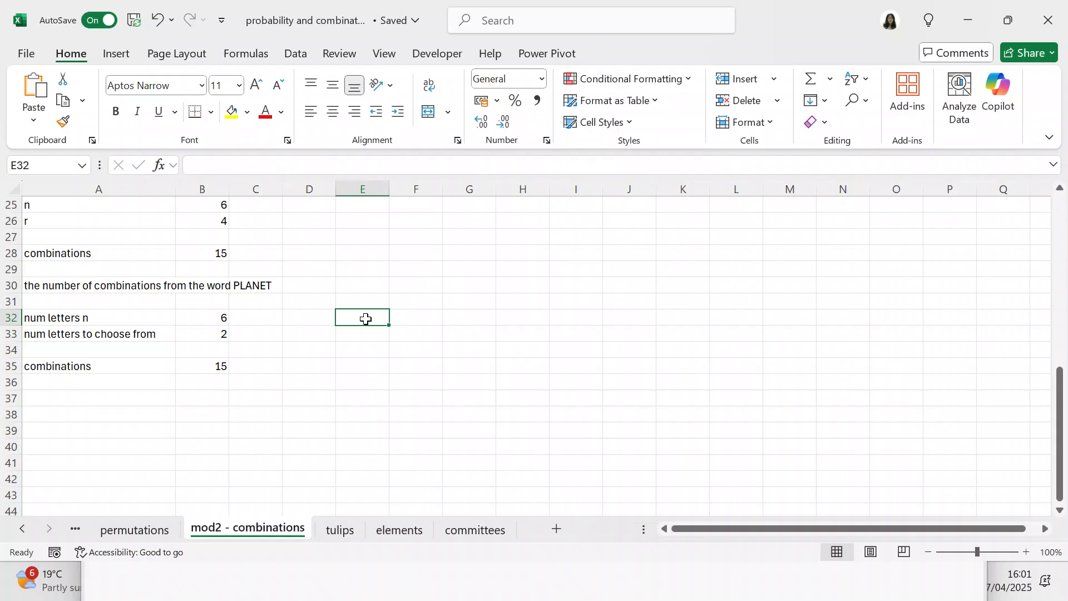
click(225, 366)
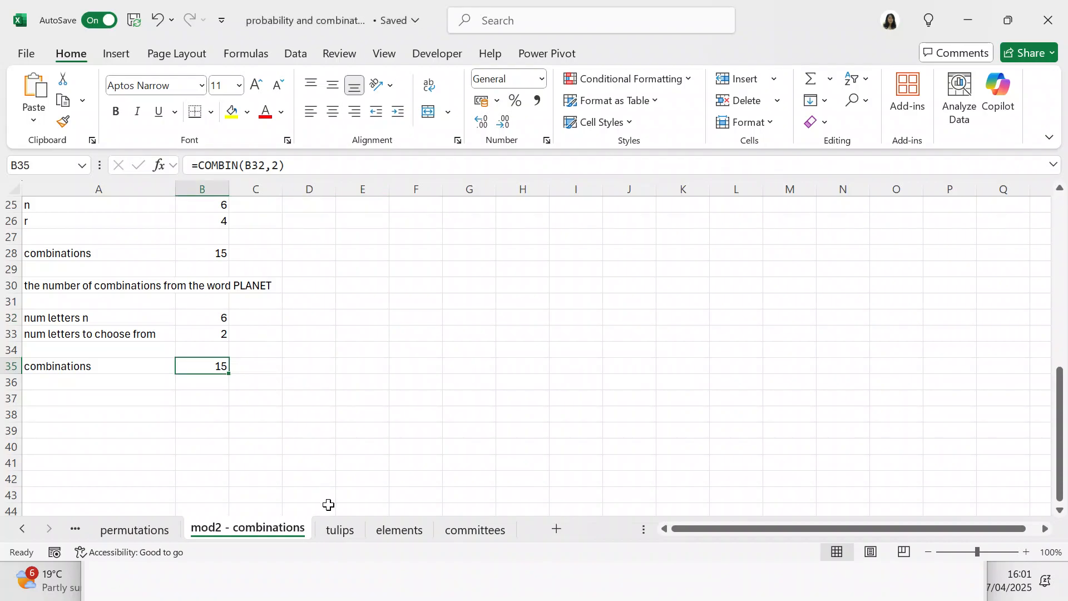
Open the tulips sheet and read through the florist's bouquet questions and the worked rows below them.
click(338, 530)
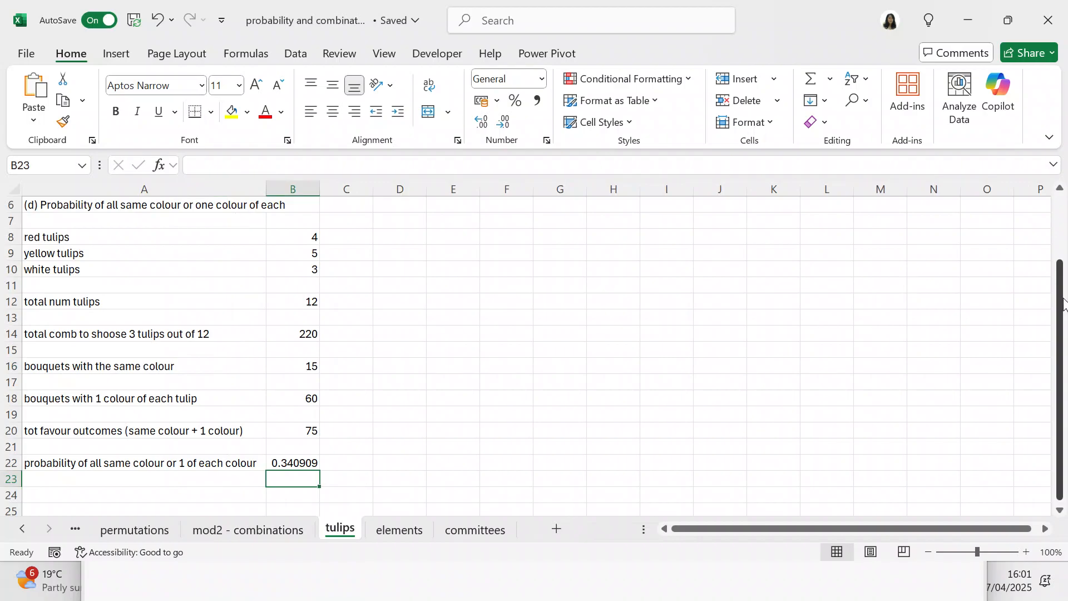
drag(1064, 305, 1060, 239)
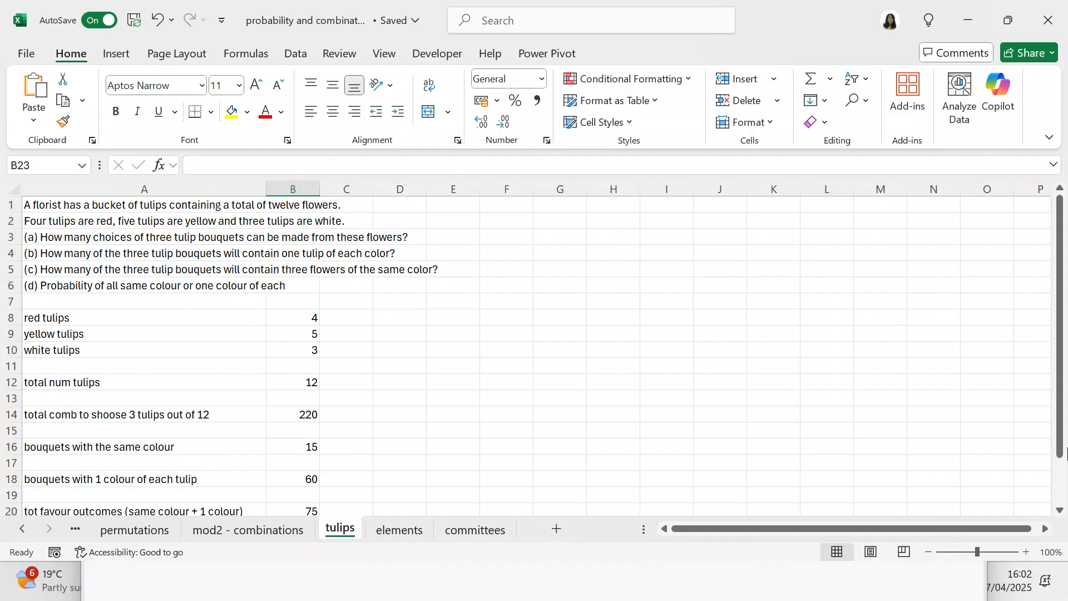
scroll(1061, 513, down, 3)
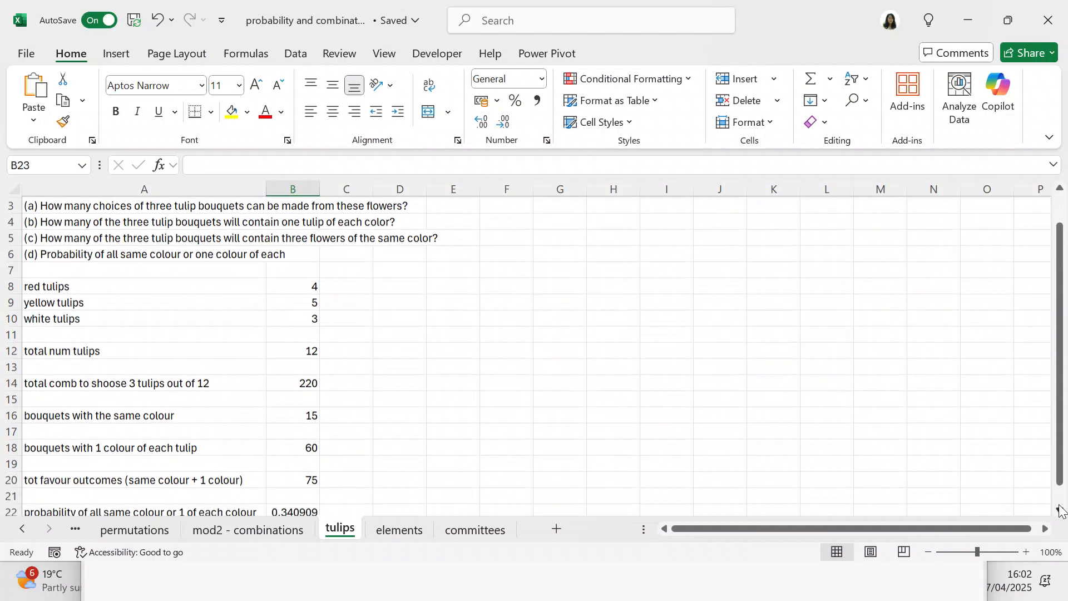
click(1061, 510)
click(1061, 509)
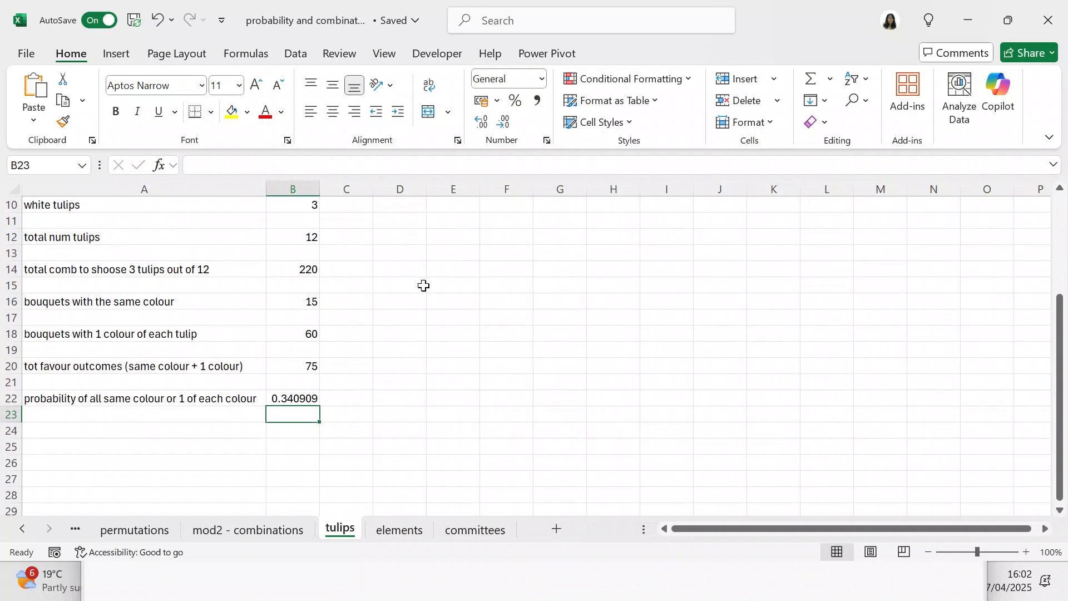
Correct the label in A14 to "total comb to choose 3 tulips out of 12" and inspect the formula beside it in B14.
click(31, 268)
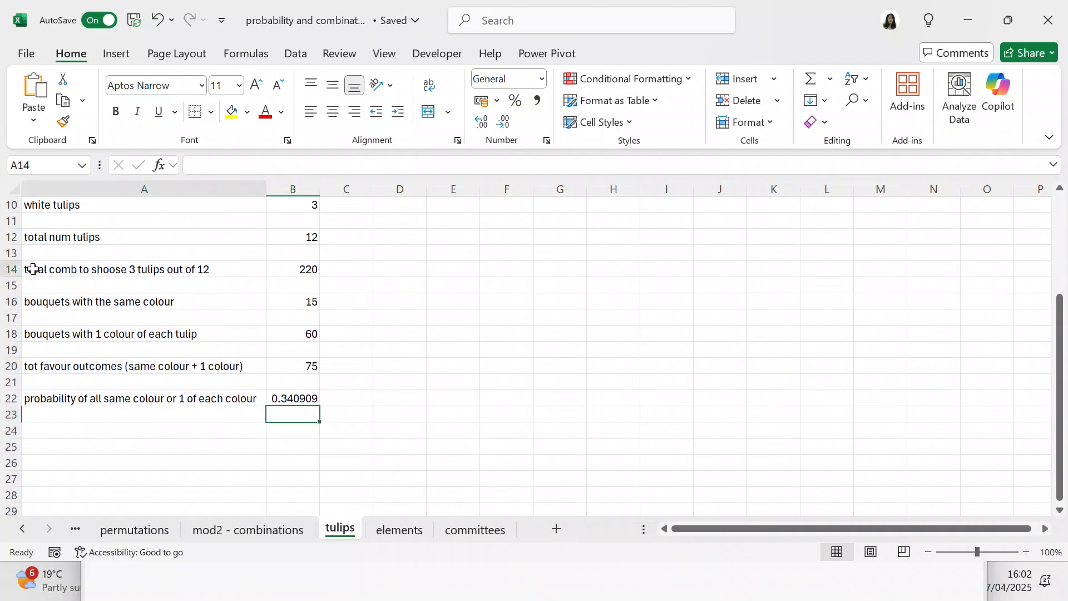
click(266, 164)
key(BackSpace)
text(c)
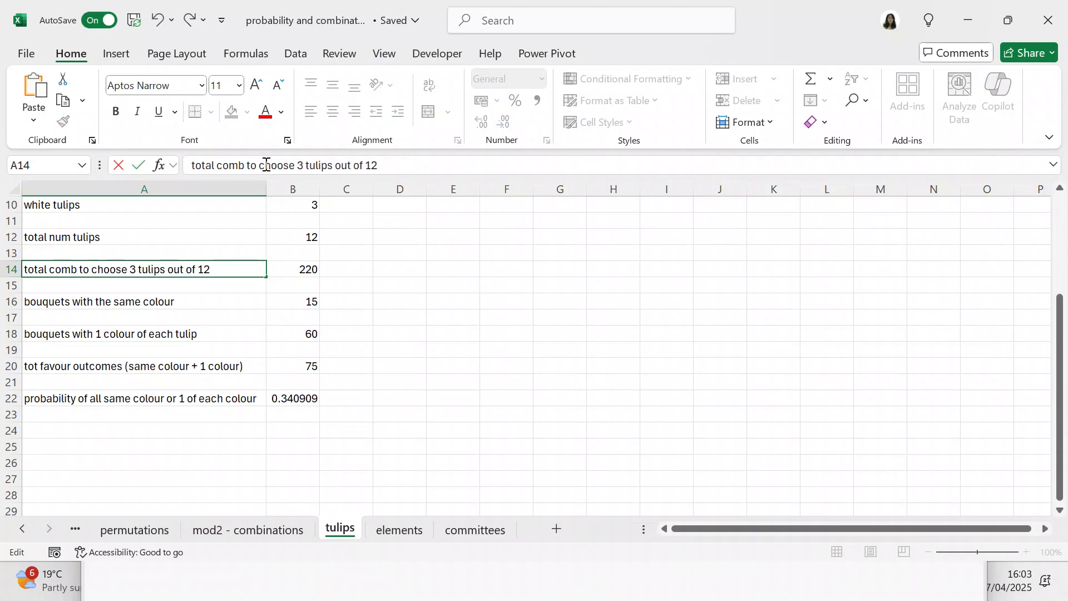
click(295, 270)
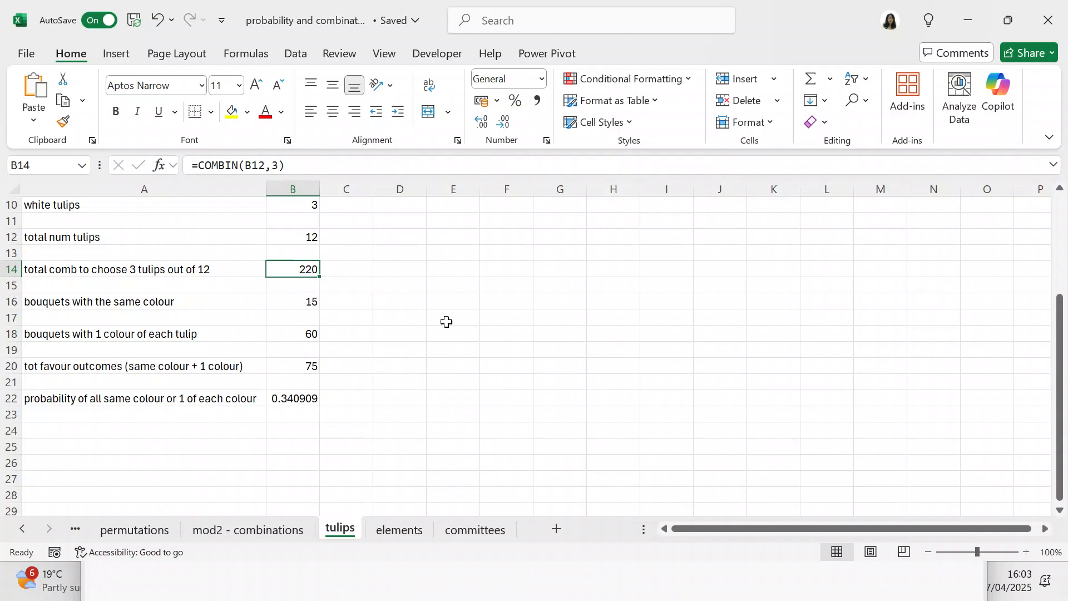
Inspect the formulas for same-colour bouquets, one-of-each-colour bouquets and favourable outcomes in B16, B18 and B20.
click(305, 305)
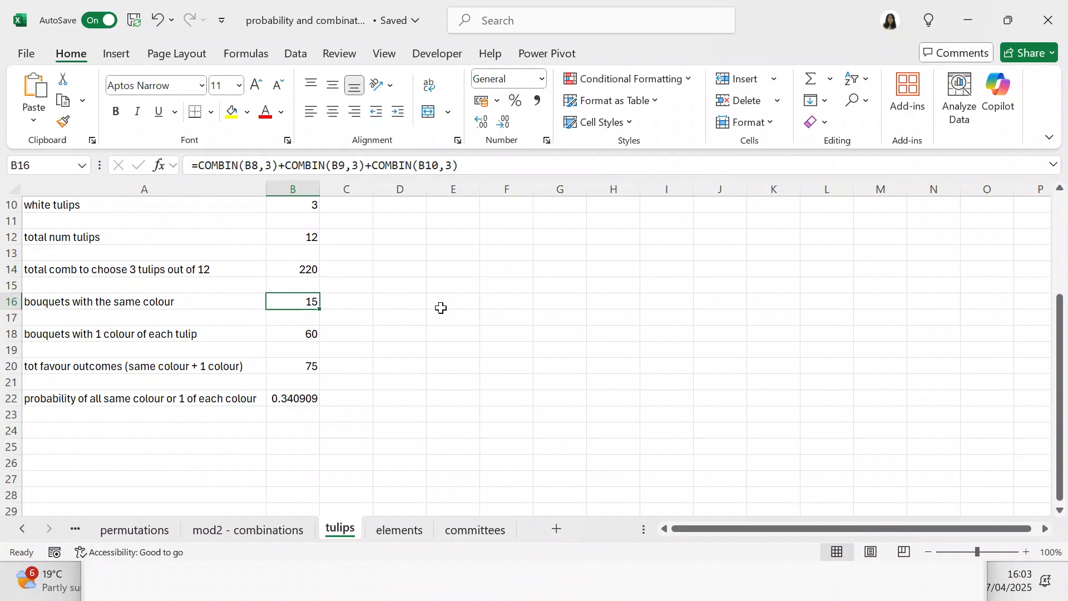
click(313, 333)
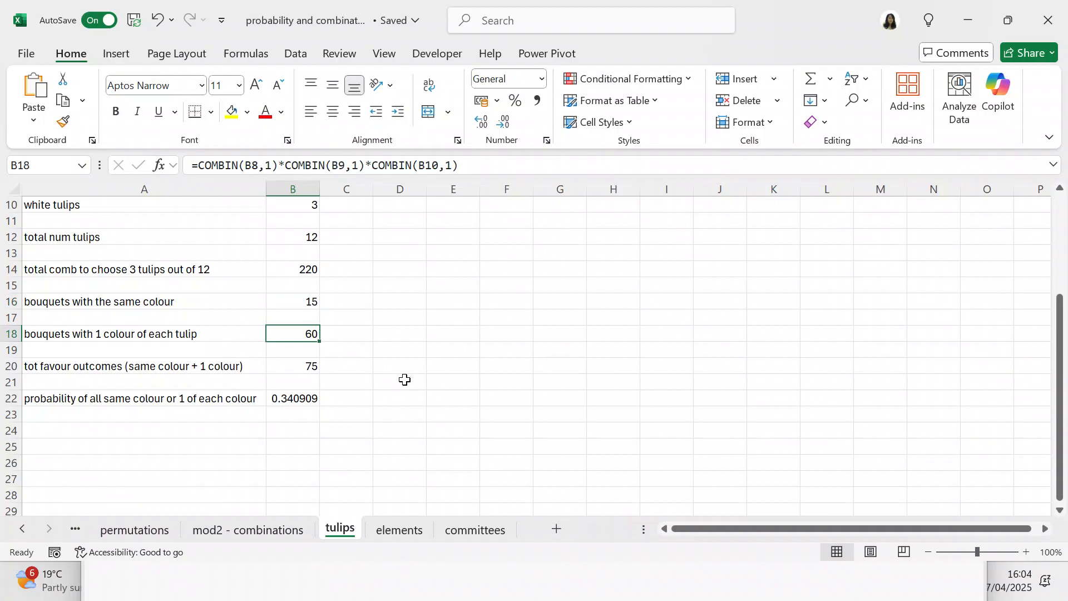
click(306, 365)
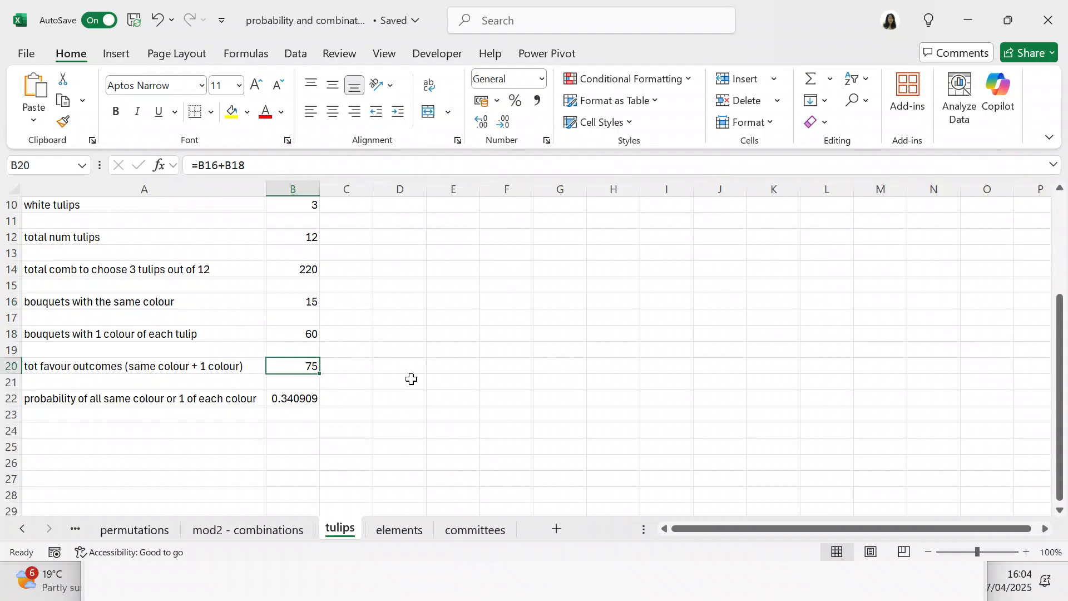
Reword the label in A20 to "tot favour outcomes (same colour or 1 colour)", replacing the plus sign.
click(96, 366)
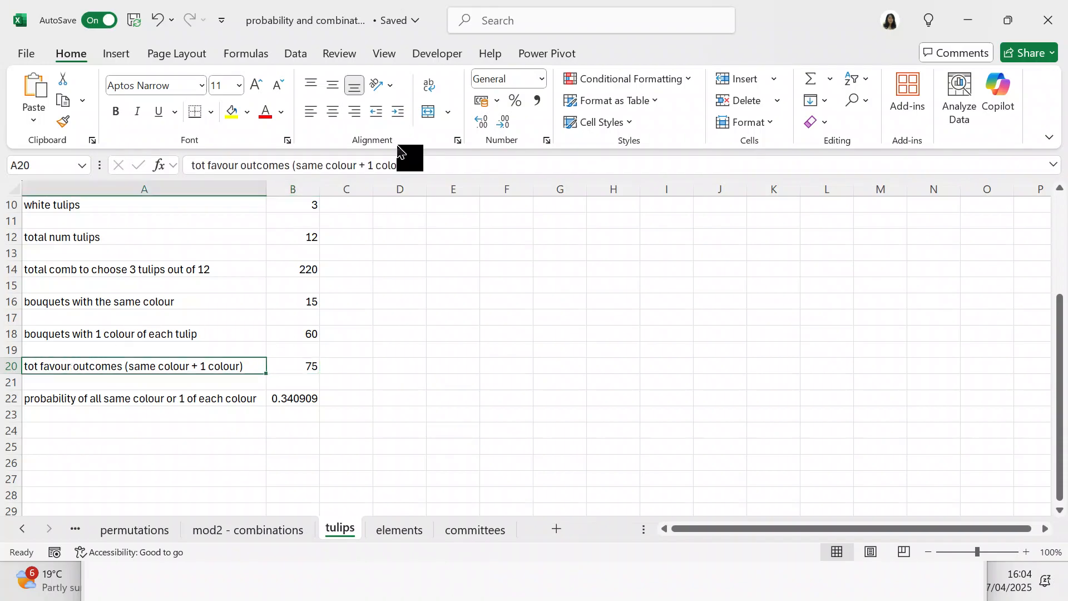
click(363, 170)
key(BackSpace)
text(or)
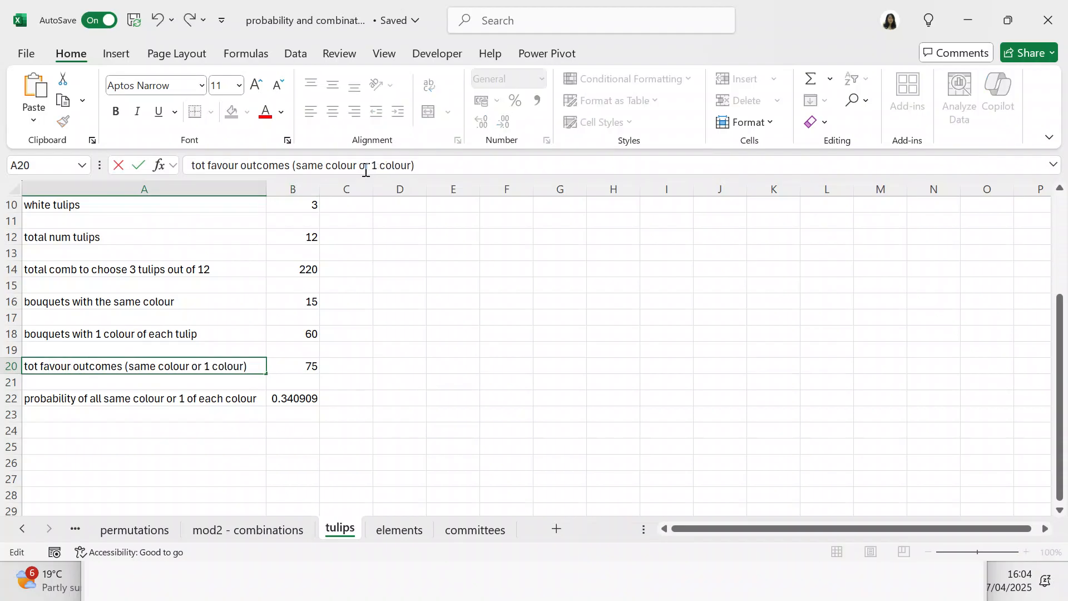
click(526, 331)
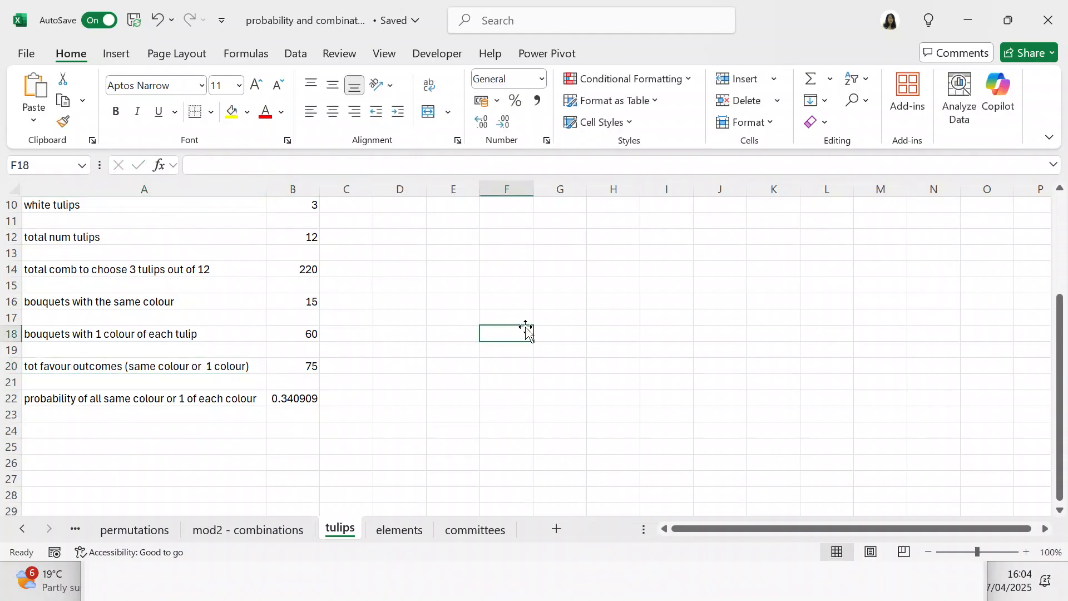
Inspect the favourable outcomes and probability formulas in B20 and B22, and open the elements sheet.
click(316, 365)
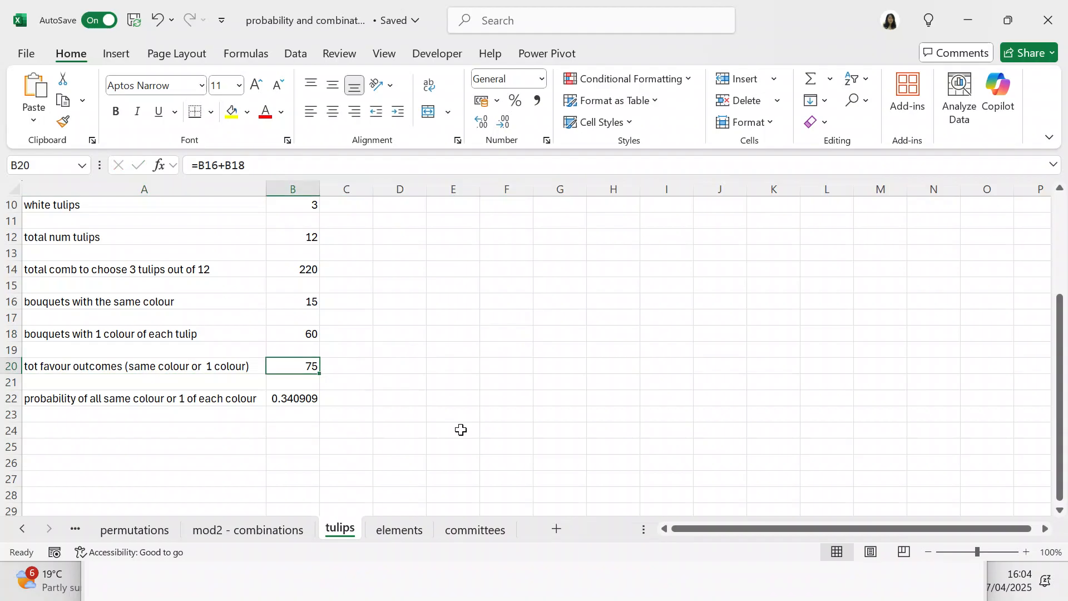
click(304, 400)
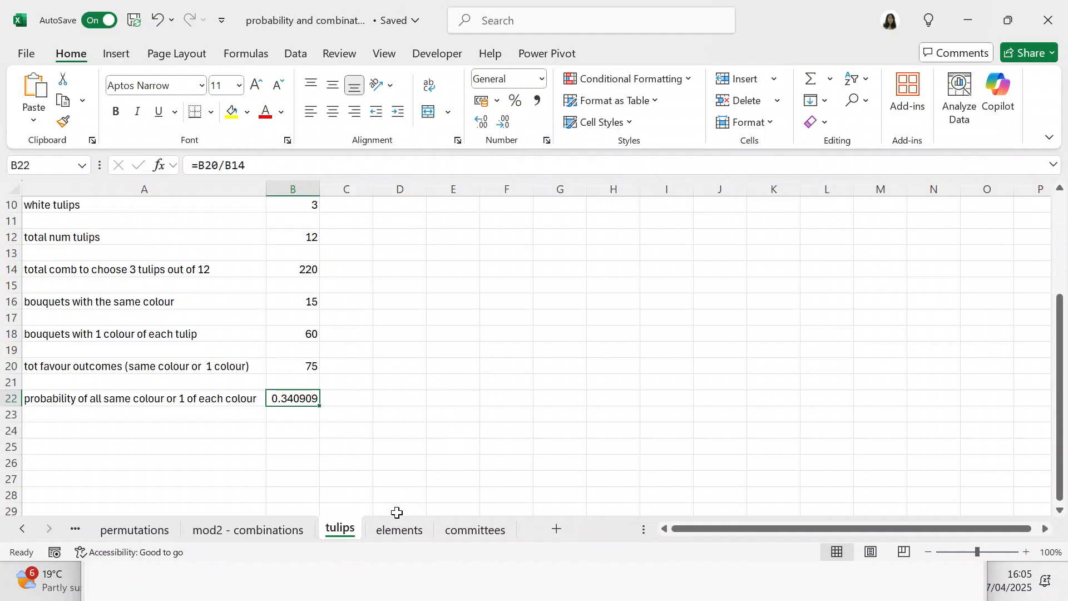
click(396, 530)
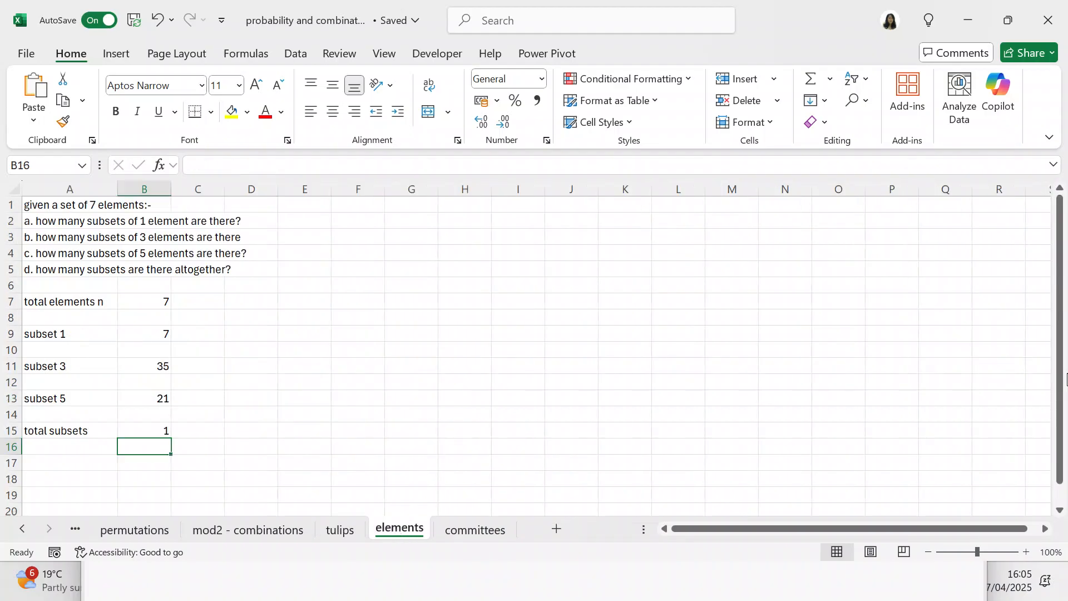
Inspect the formulas for subsets of 1, 3 and 5 elements and for total subsets in B9, B11, B13 and B15.
drag(1058, 384, 1066, 316)
click(163, 334)
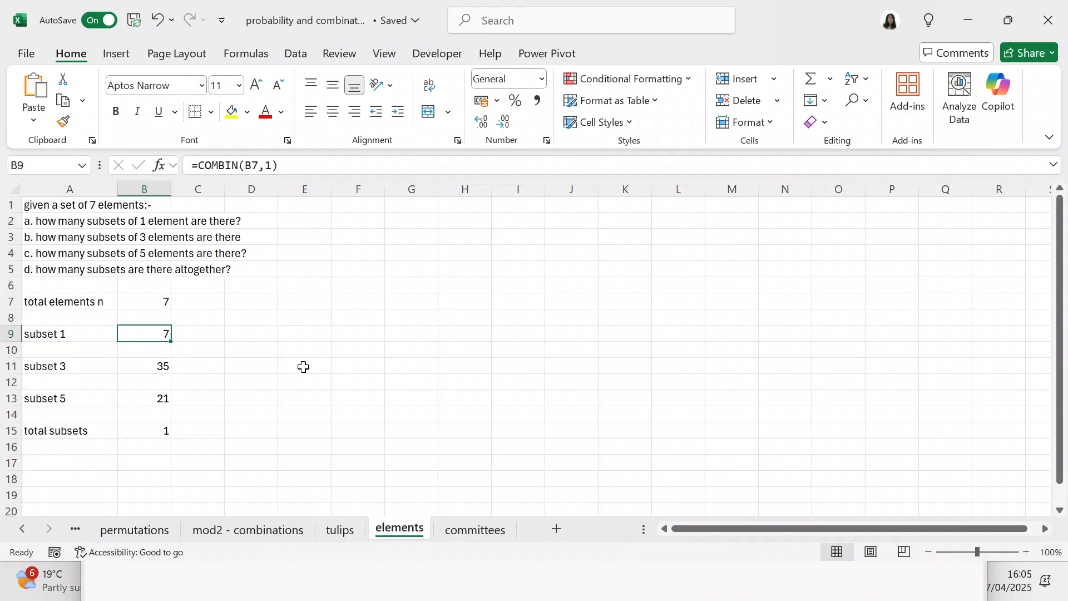
click(167, 368)
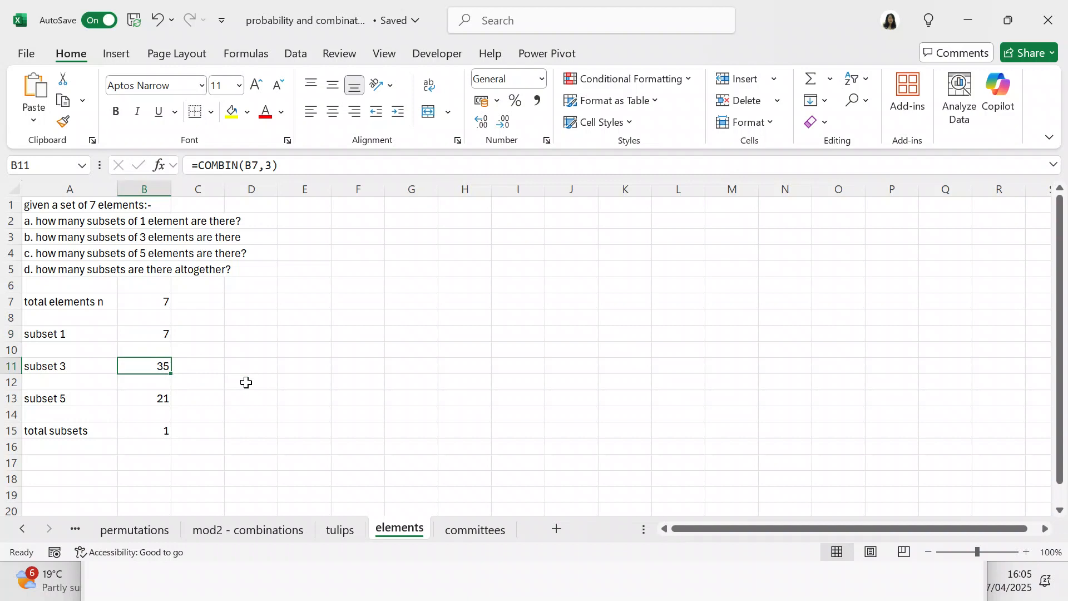
click(161, 398)
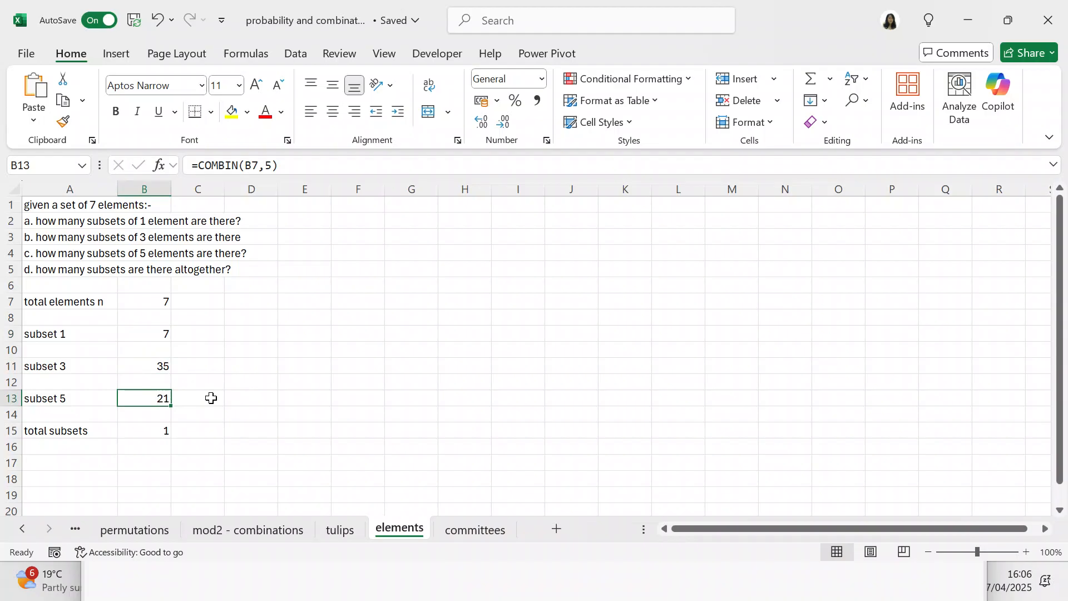
click(159, 432)
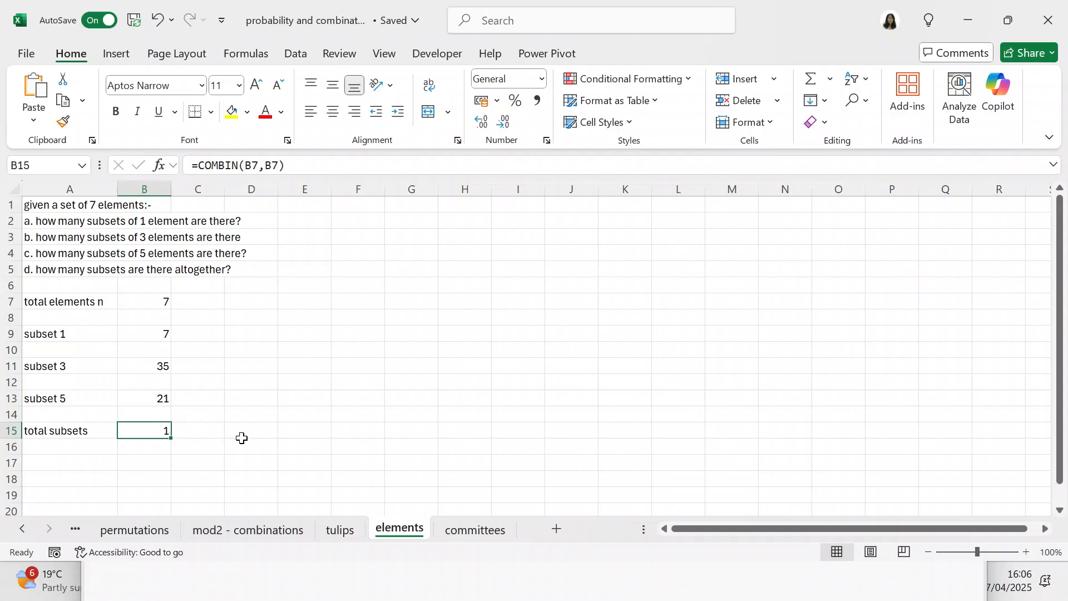
Open the committees sheet and inspect the formula for the number of committees in B6.
click(467, 532)
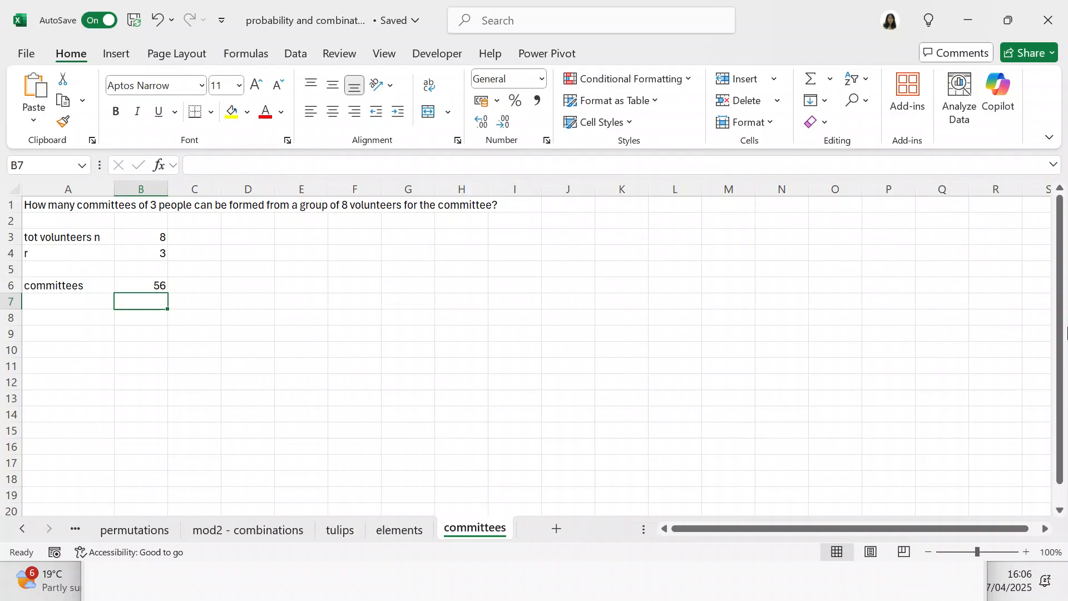
click(159, 286)
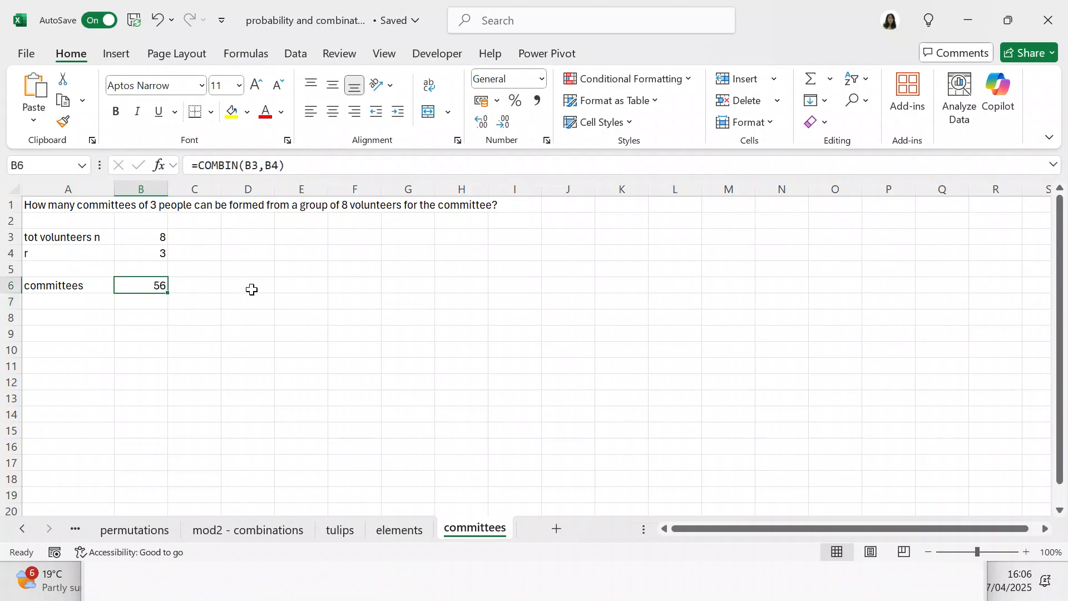